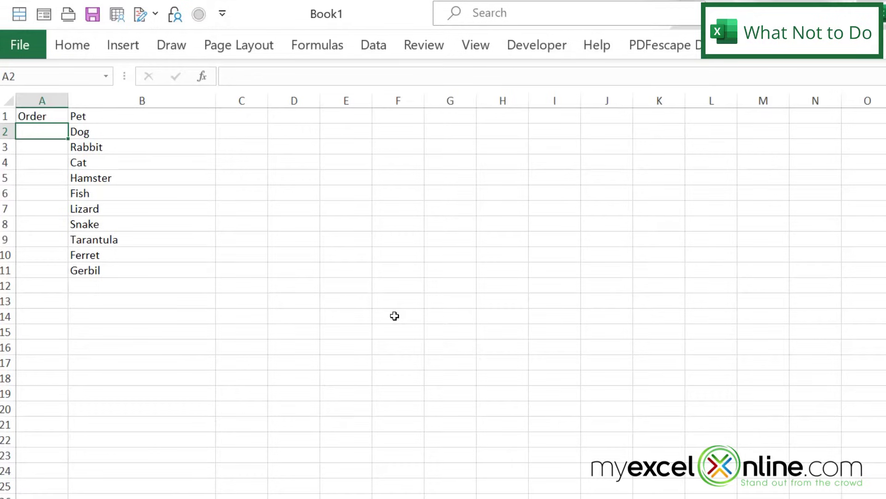
Enter Order numbers 1, 2 and 3 in A2:A4 beside Dog, Rabbit and Cat
type("1")
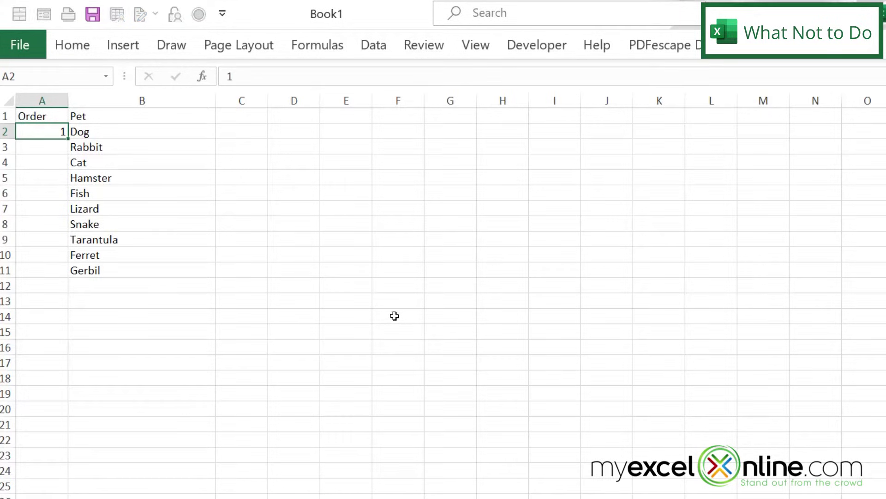
key("Return")
type("2")
key("Return")
type("3")
key("Return")
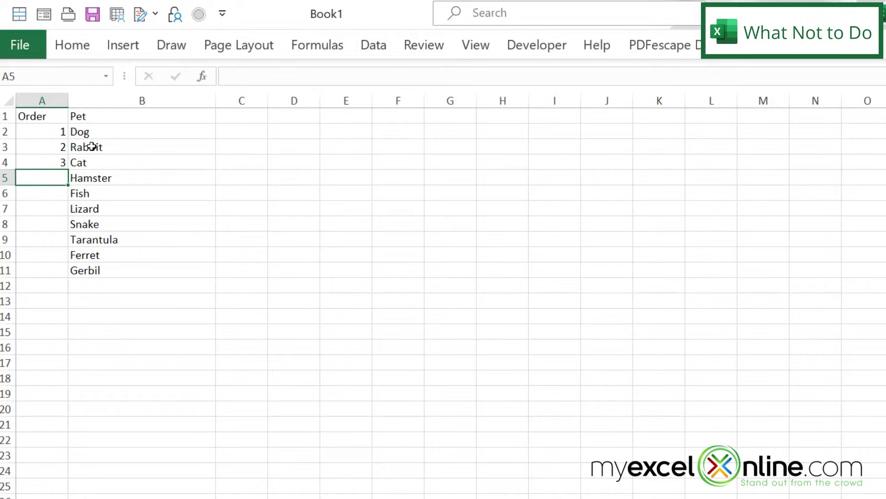
Undo two fills of repeated 1s, then extend the 1, 2 series from A2:A3 down to A11
left_click(46, 133)
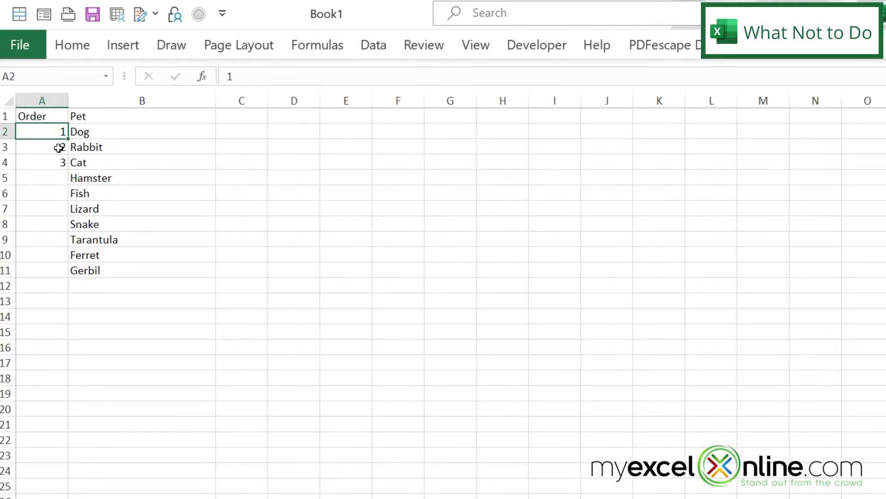
left_click_drag(68, 139, 52, 275)
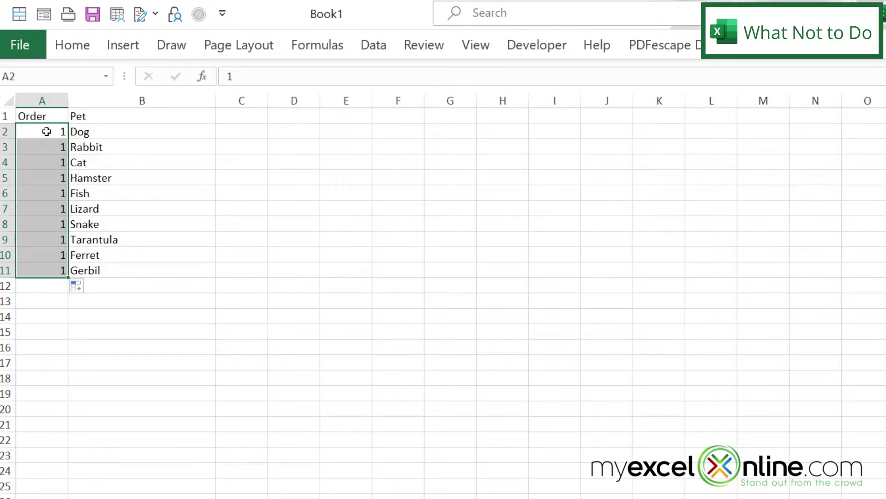
key("ctrl+z")
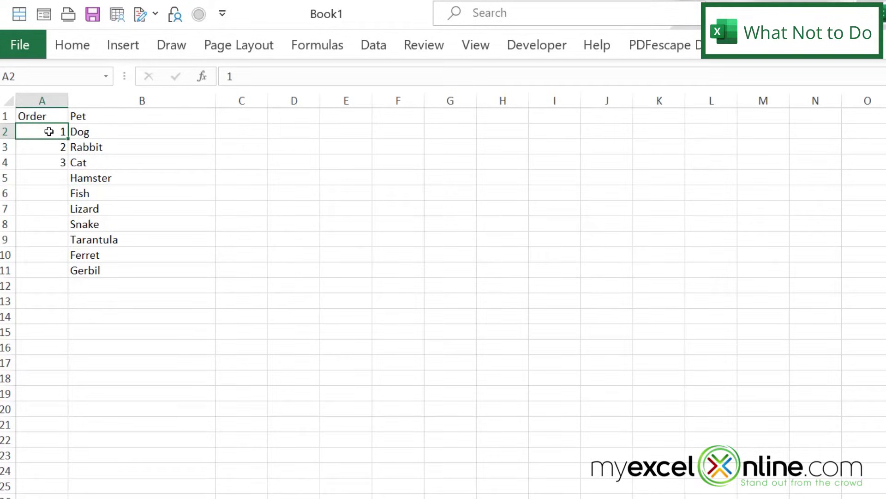
left_click_drag(68, 138, 45, 273)
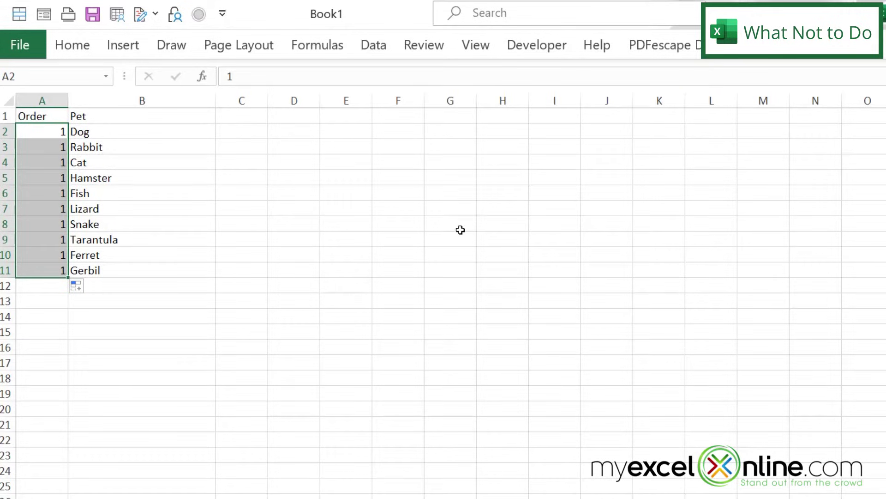
key("ctrl+z")
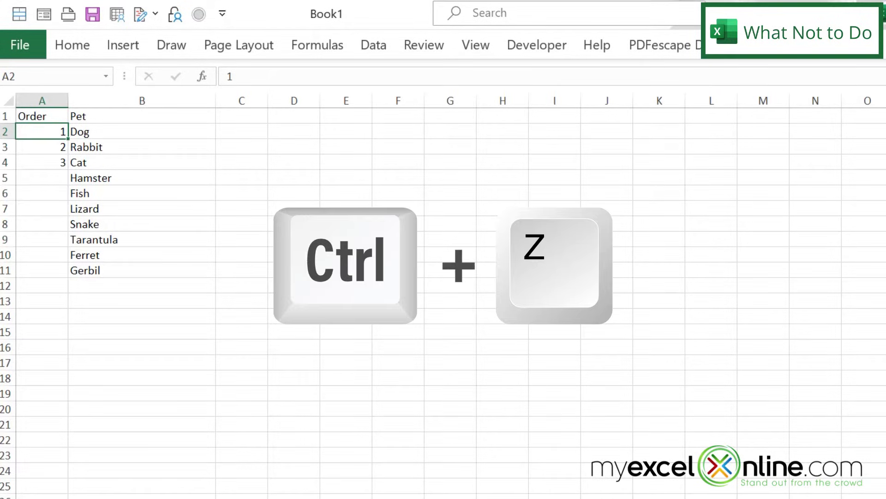
left_click_drag(40, 129, 46, 276)
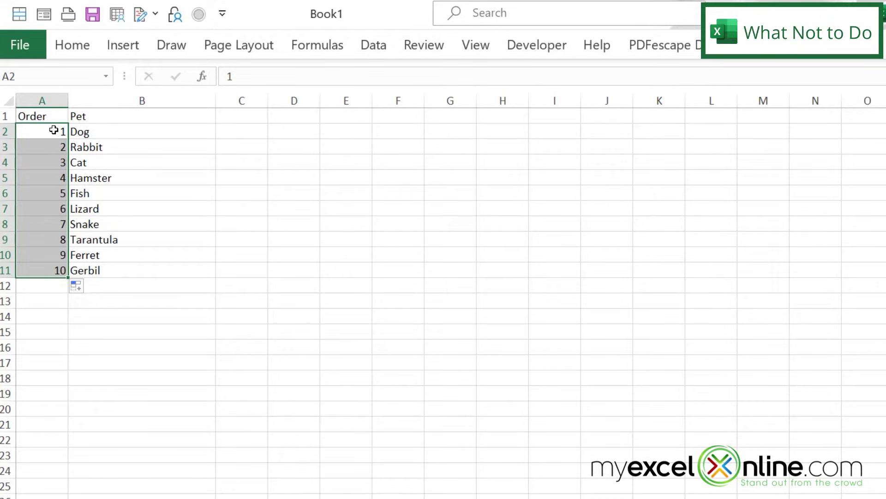
left_click_drag(42, 131, 35, 149)
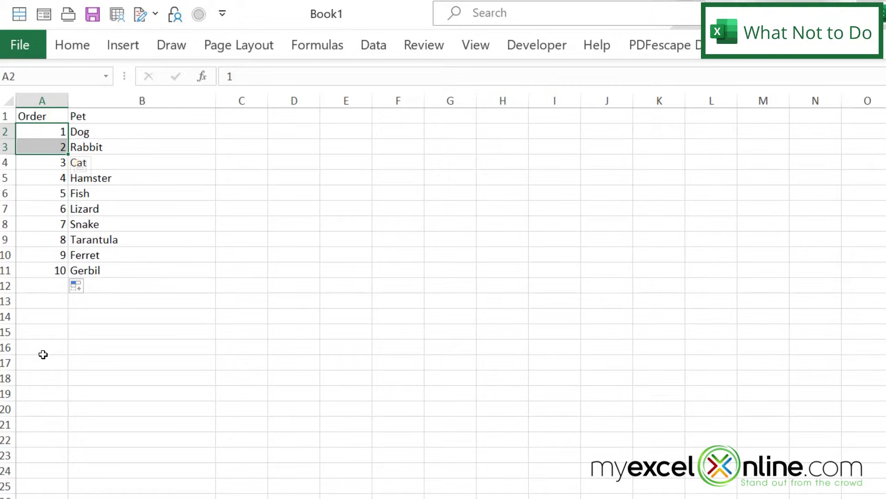
Delete the Snake row from the pet list
left_click(44, 127)
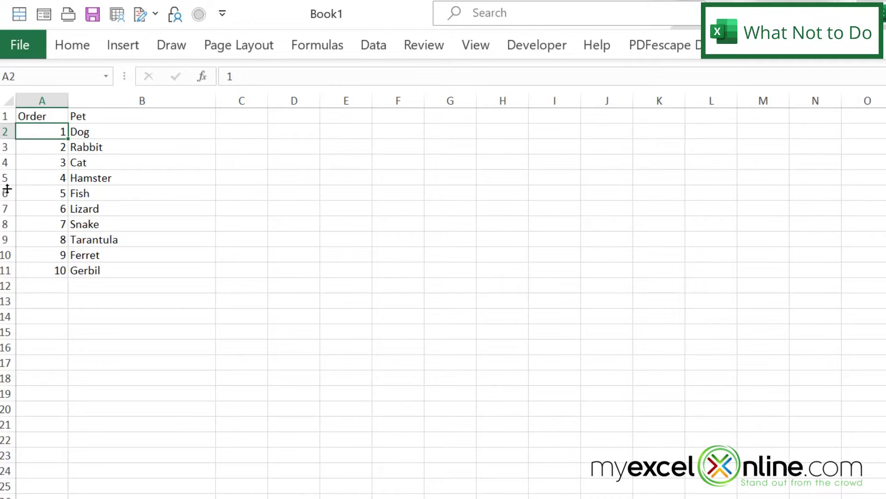
left_click(15, 224)
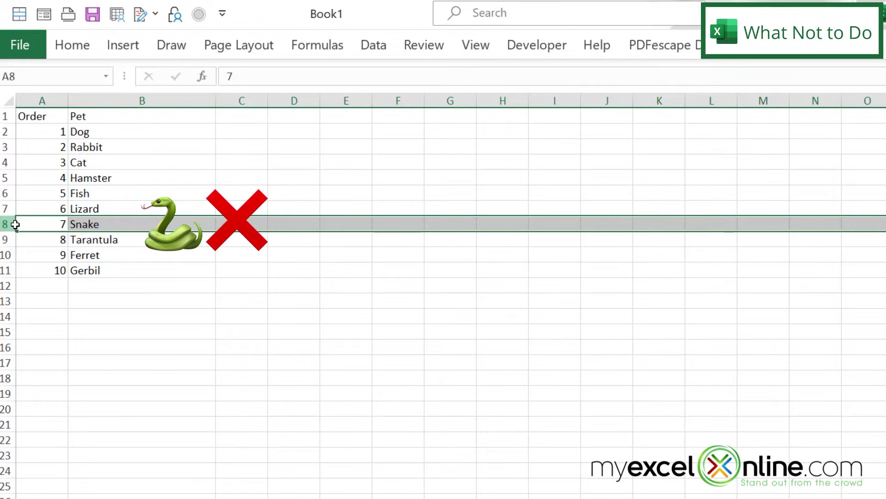
right_click(15, 224)
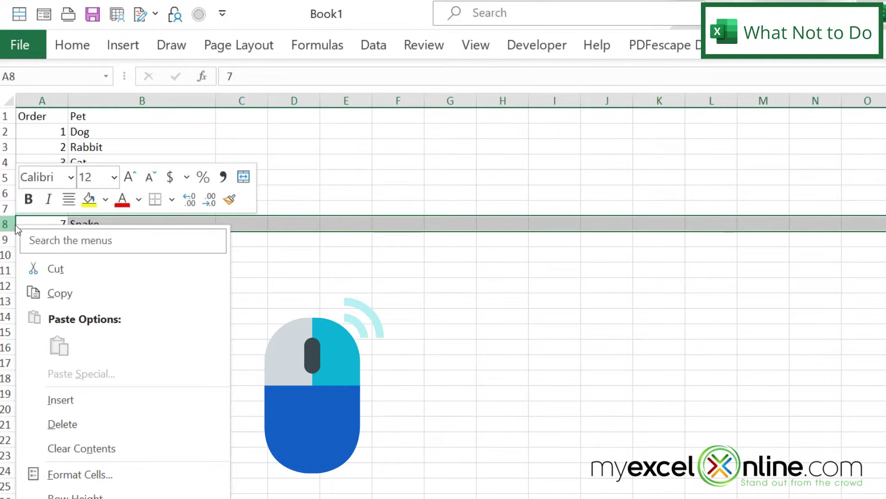
left_click(63, 425)
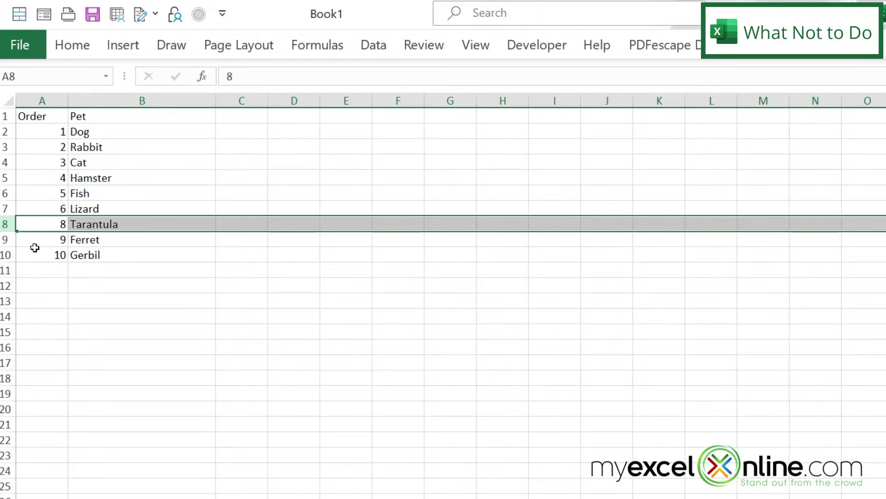
Insert a blank row 6 above Fish and enter Snake in B6
left_click(4, 194)
right_click(3, 194)
left_click(62, 369)
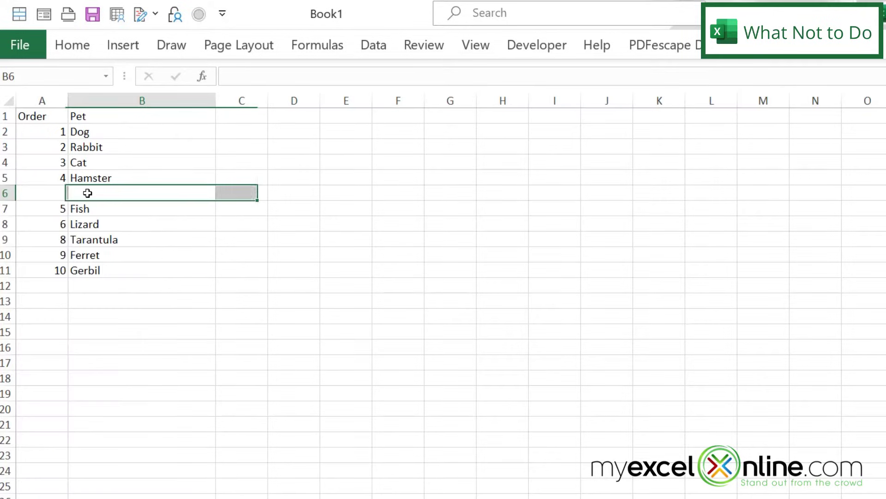
left_click(87, 193)
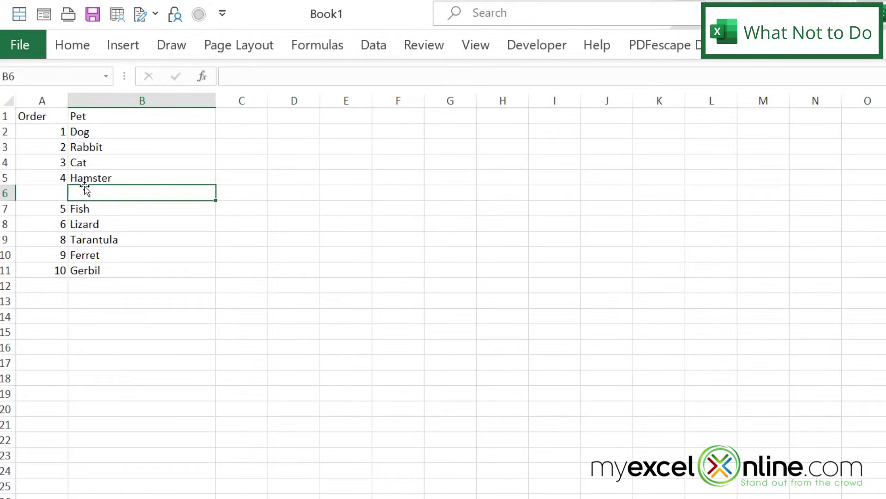
type("Snake")
key("Return")
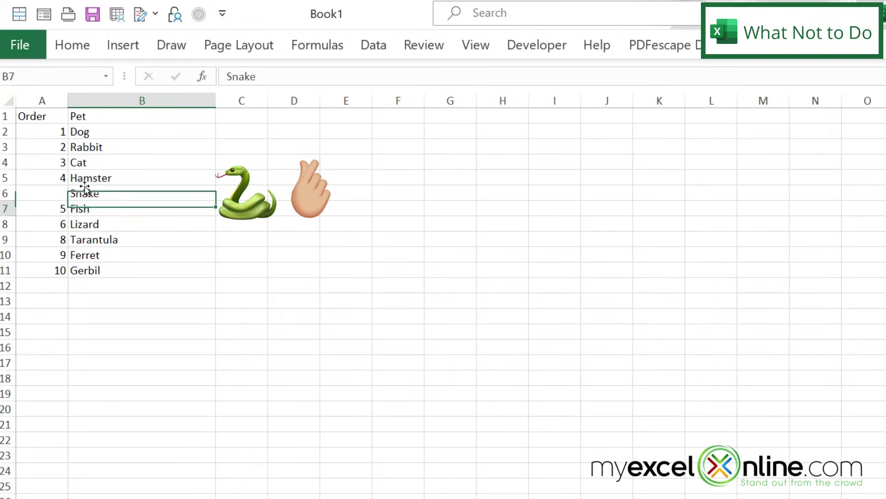
Select the empty Order cell beside Snake
left_click(37, 190)
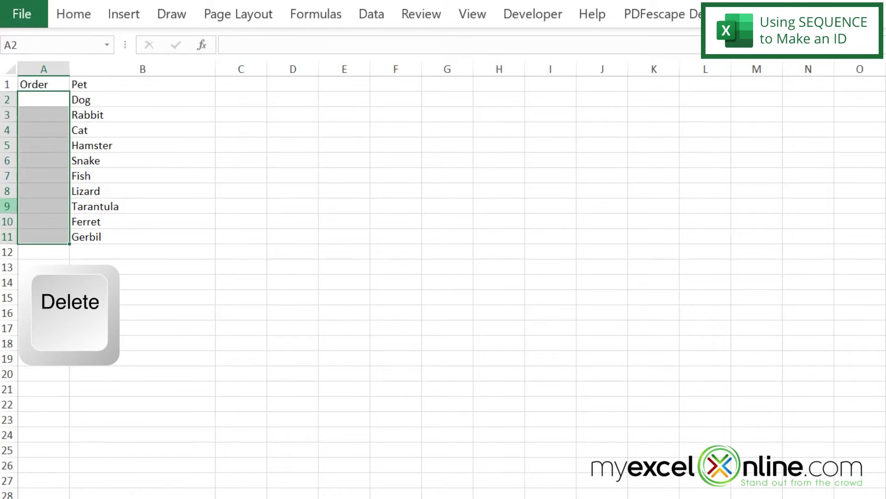
Enter =SEQUENCE(30) in A2 so Order numbers 1 to 30 spill down column A
left_click(41, 95)
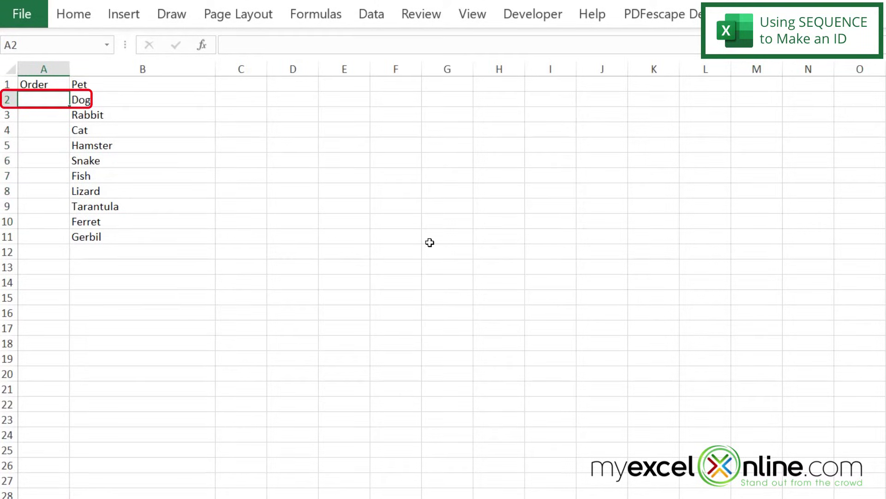
type("=sequenc")
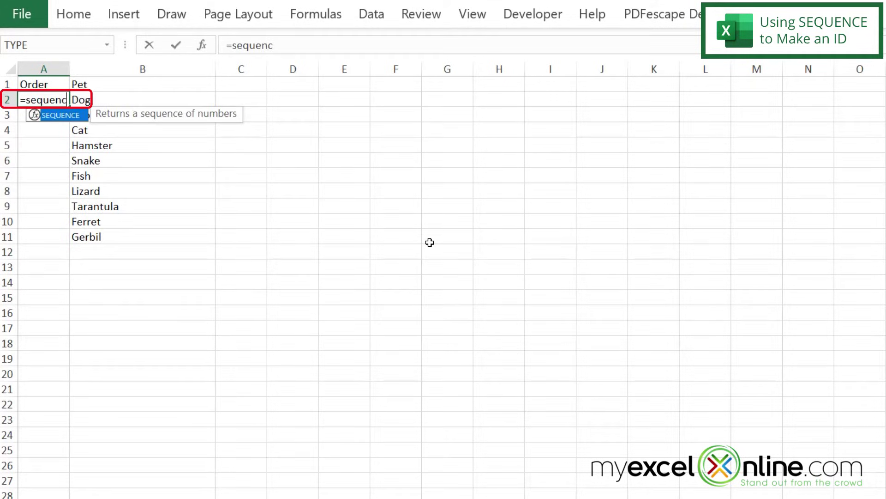
type("e(")
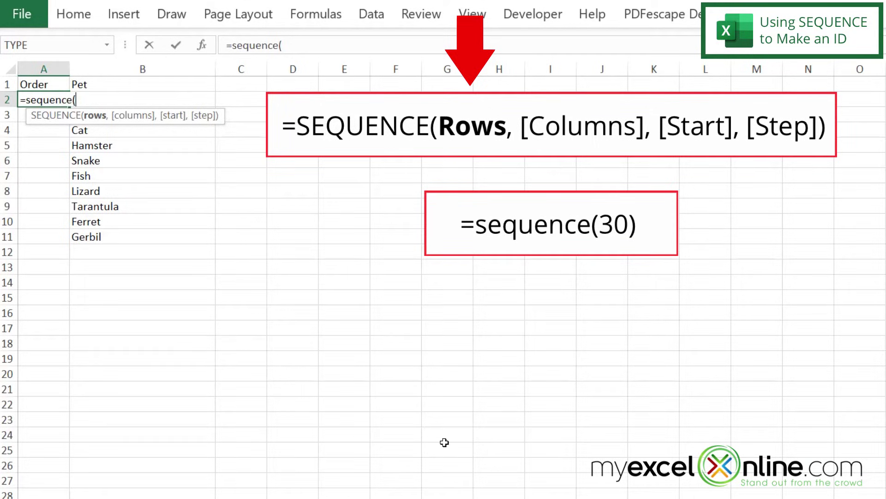
type("30)")
key("Return")
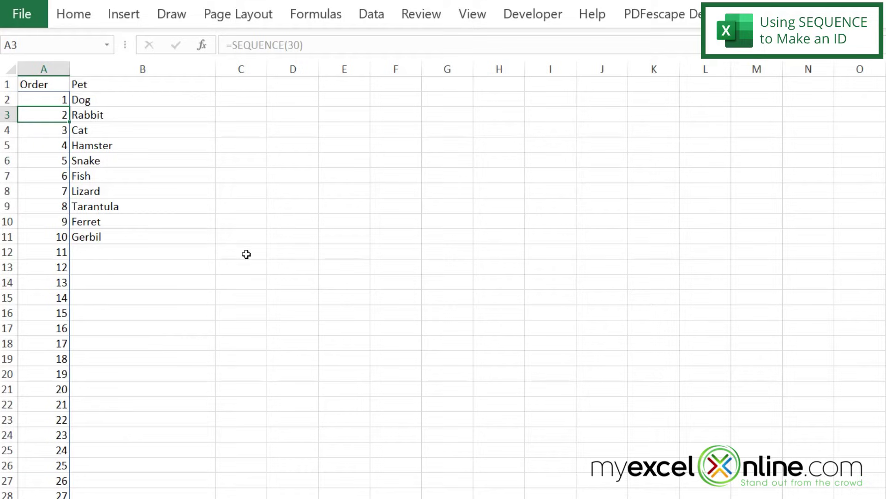
Delete the Snake row from the pet list
left_click(5, 161)
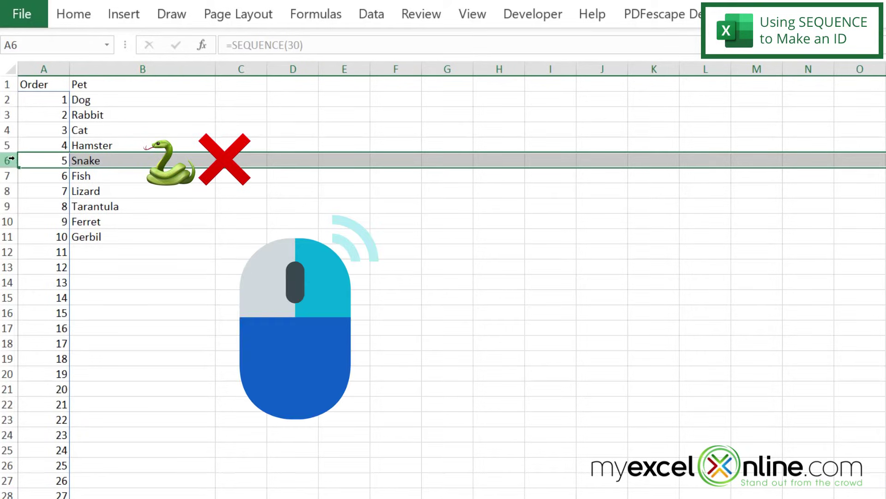
right_click(11, 158)
left_click(84, 350)
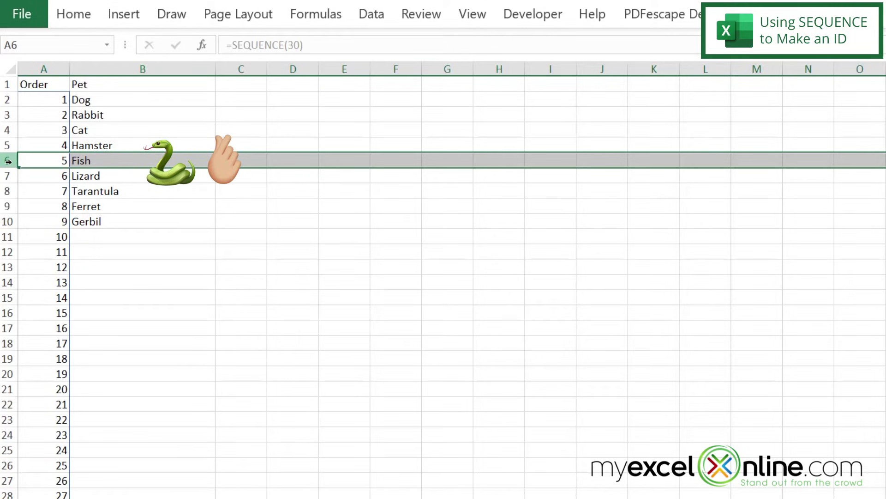
Insert a blank row 6 above Fish and enter Snake in its Pet cell
right_click(8, 160)
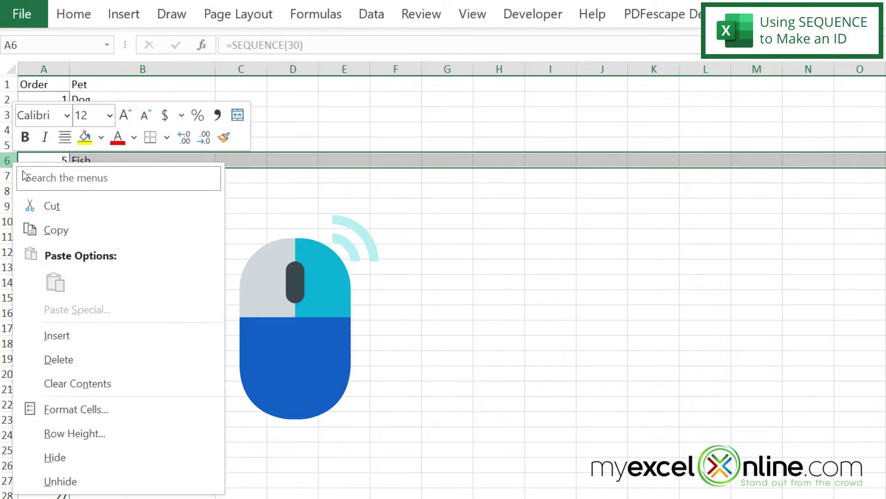
left_click(67, 331)
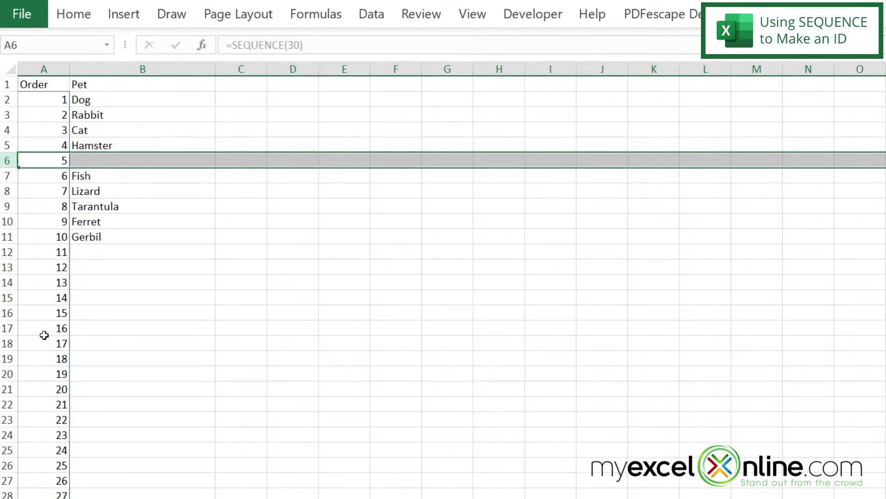
left_click(74, 160)
type("Snake")
key("Return")
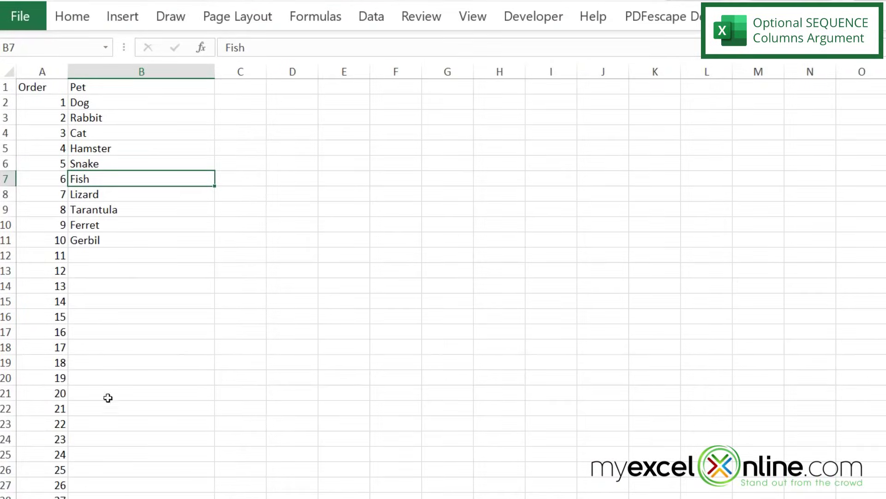
Enter =SEQUENCE(5,4) in D2 to spill 1 through 20 across D2:G6
left_click(285, 104)
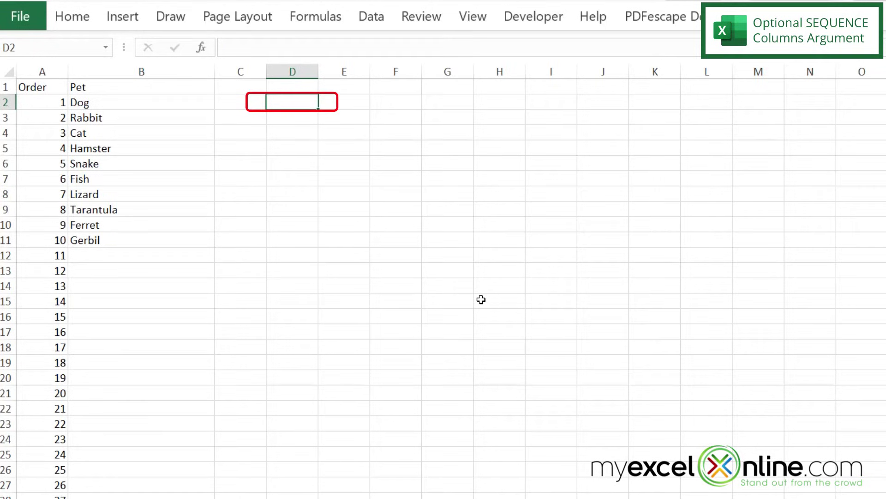
type("=se")
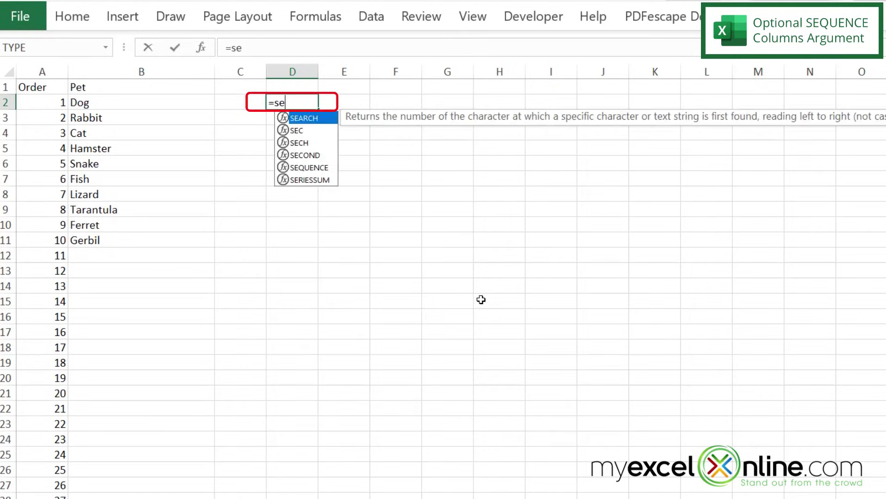
type("quence(")
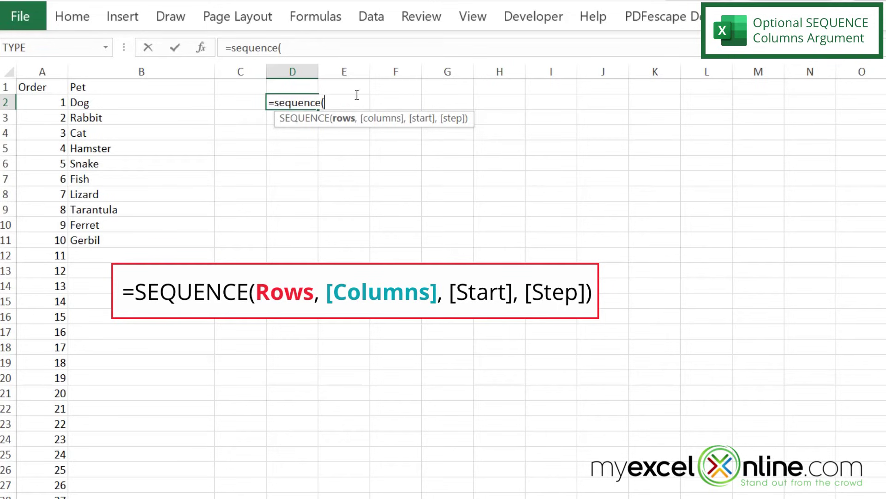
type("5")
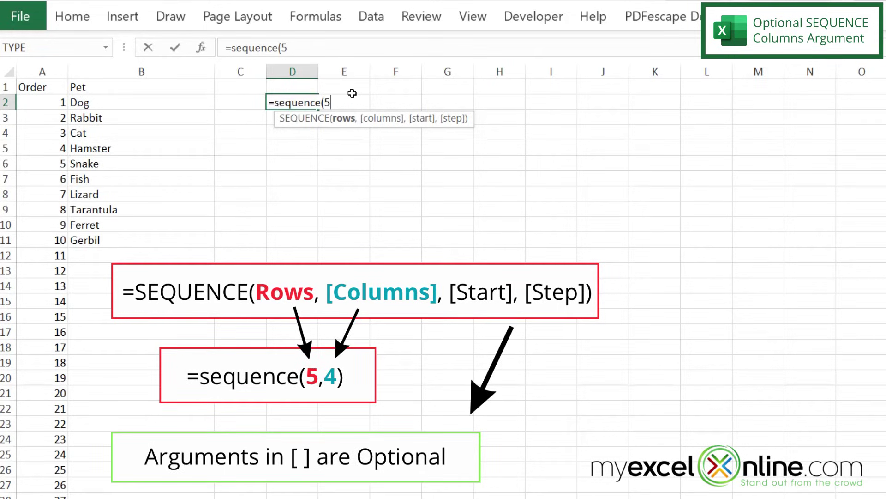
type(",")
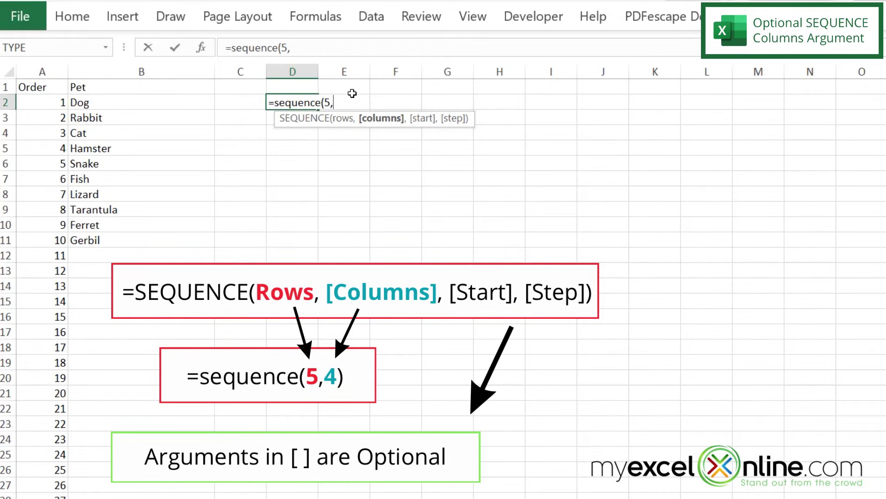
type("4)")
key("Return")
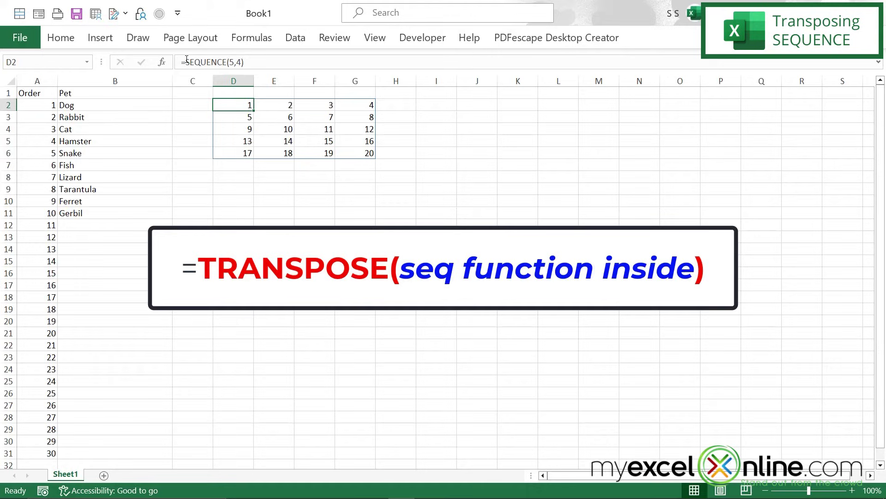
Wrap the D2 formula in TRANSPOSE, making it =TRANSPOSE(SEQUENCE(5,4))
left_click(188, 67)
type("transpose")
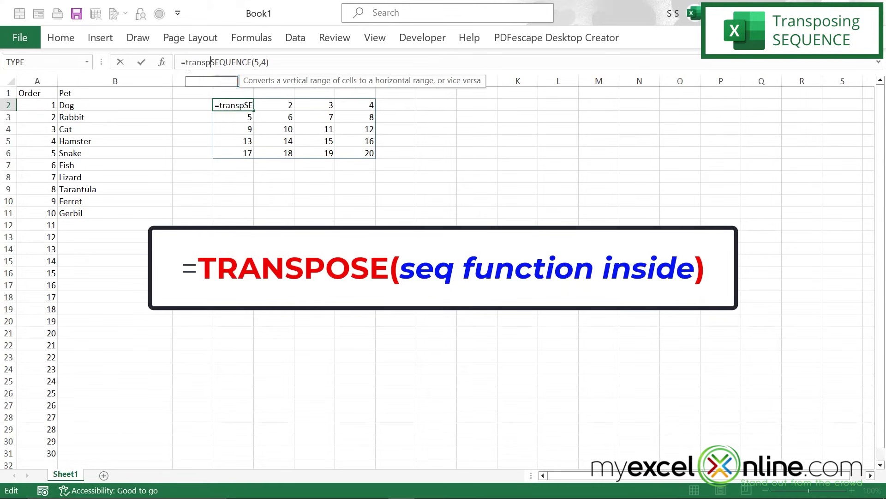
type("(")
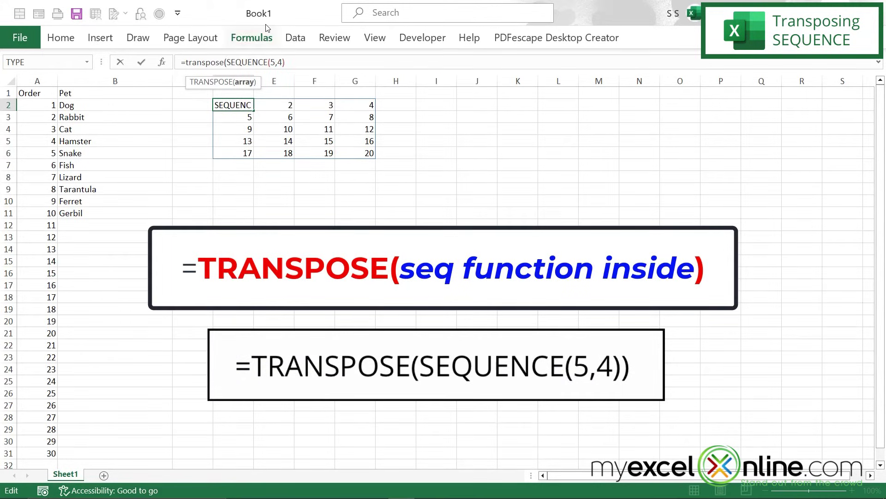
left_click(295, 63)
type(")")
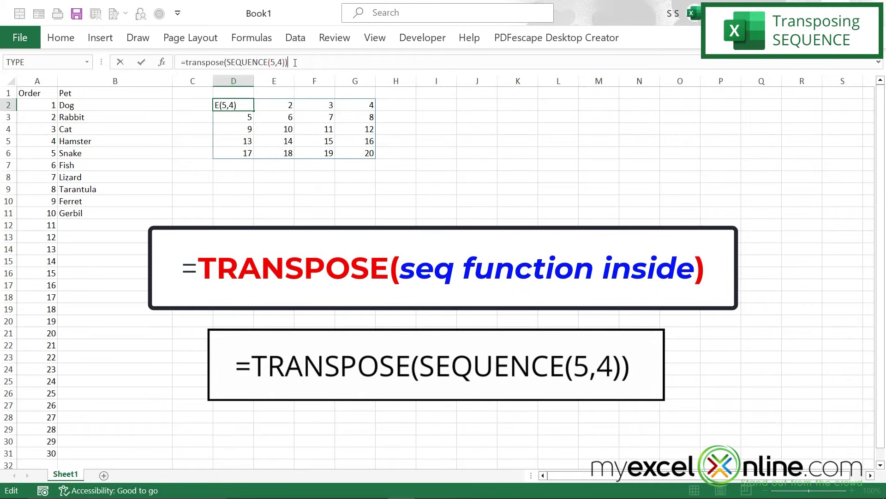
key("Return")
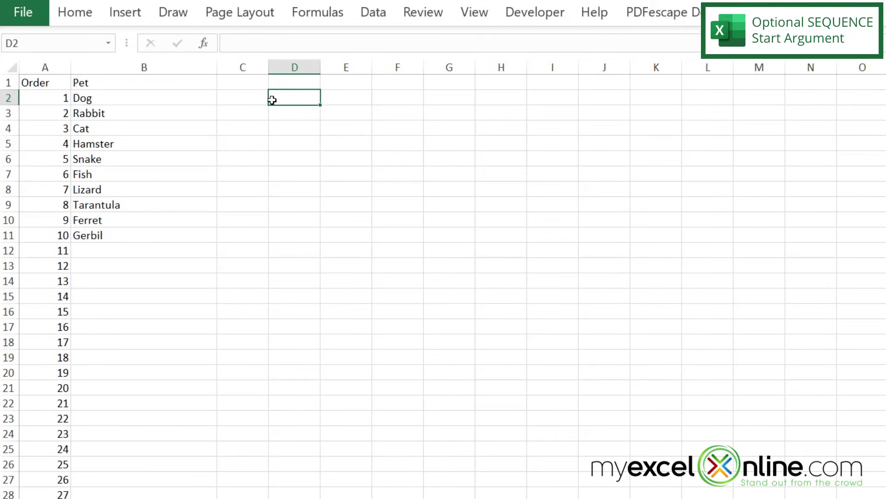
Enter =SEQUENCE(5,4,9) in D2 to count from 9 to 28
type("=")
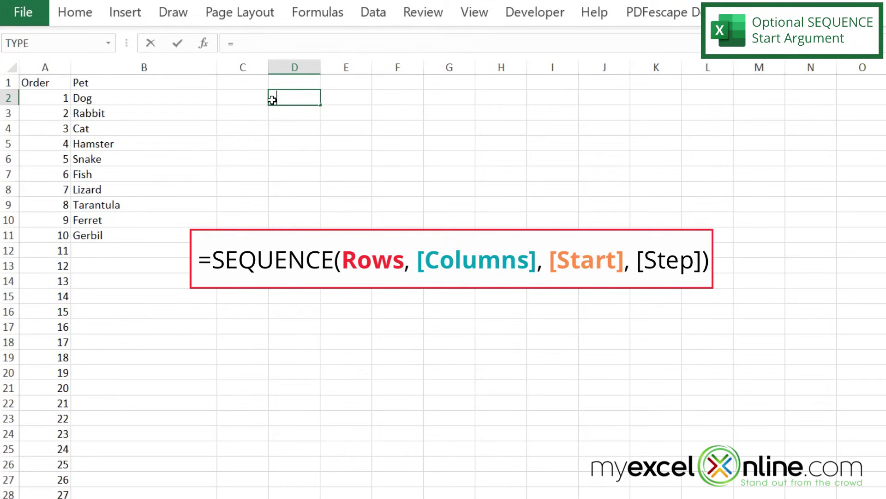
type("sequence(")
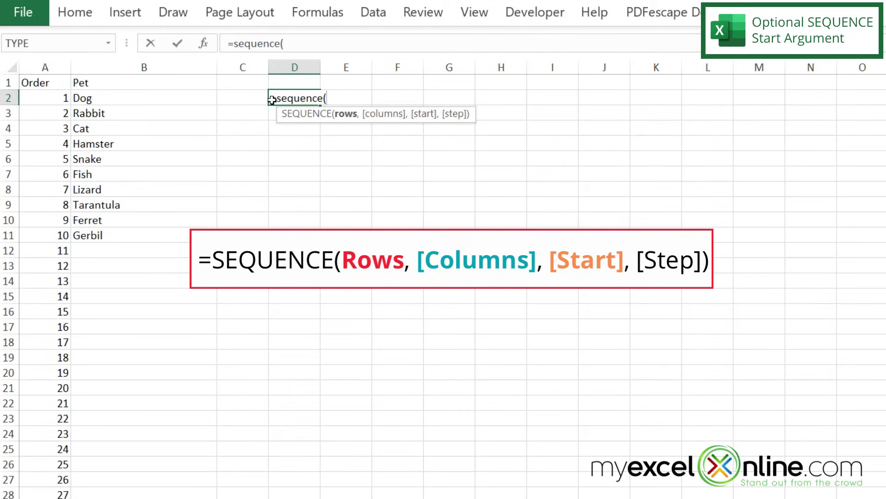
type("5,")
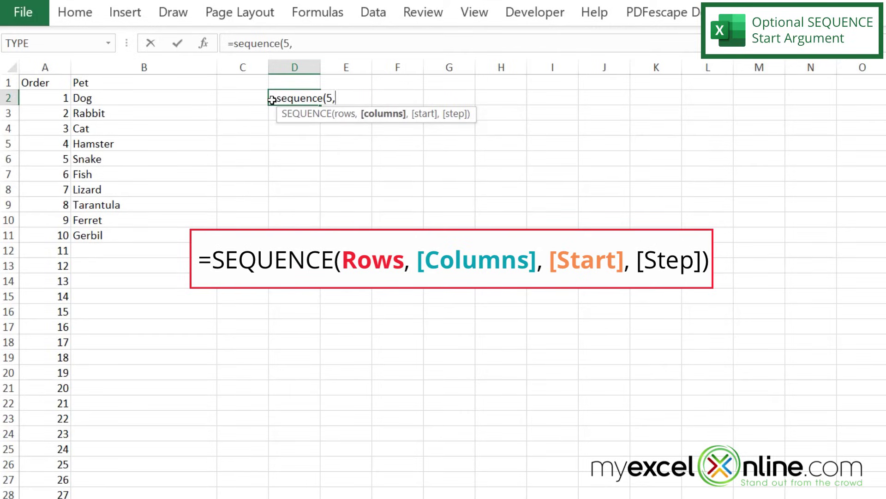
type("4,")
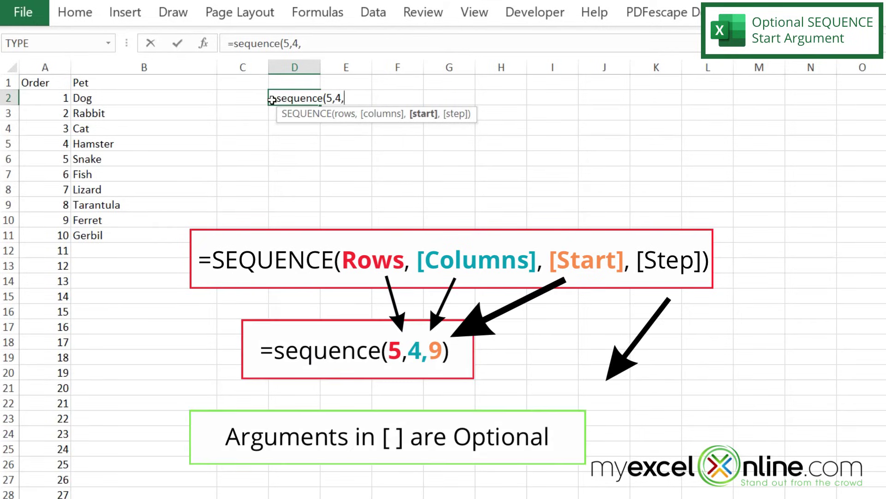
type("9")
key("Return")
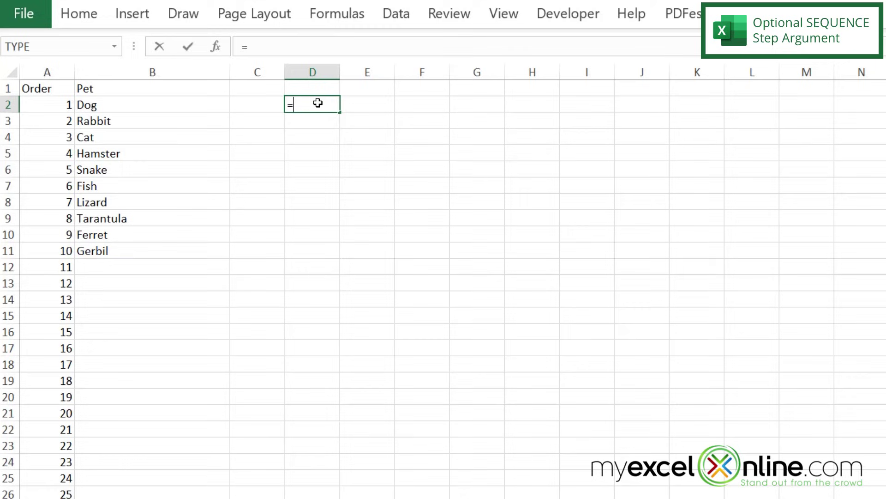
Enter =SEQUENCE(5,4,10,2) in D2 for even numbers 10 through 48
type("sequence(")
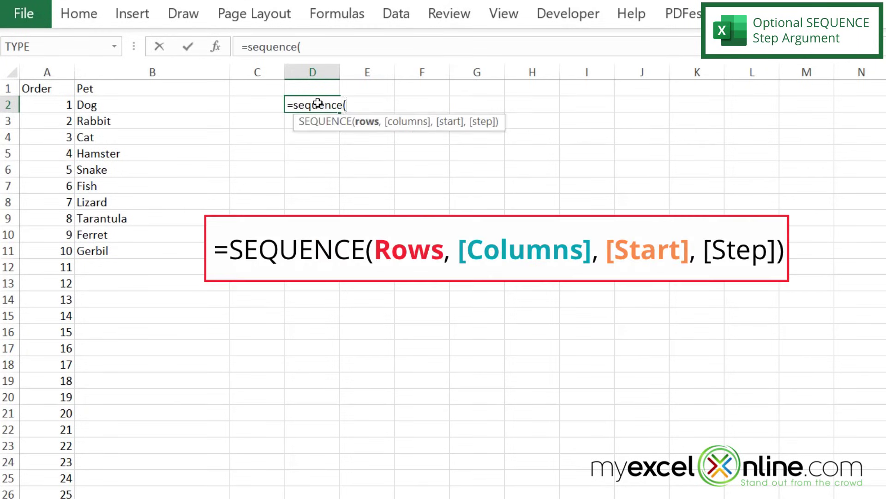
type("5,4")
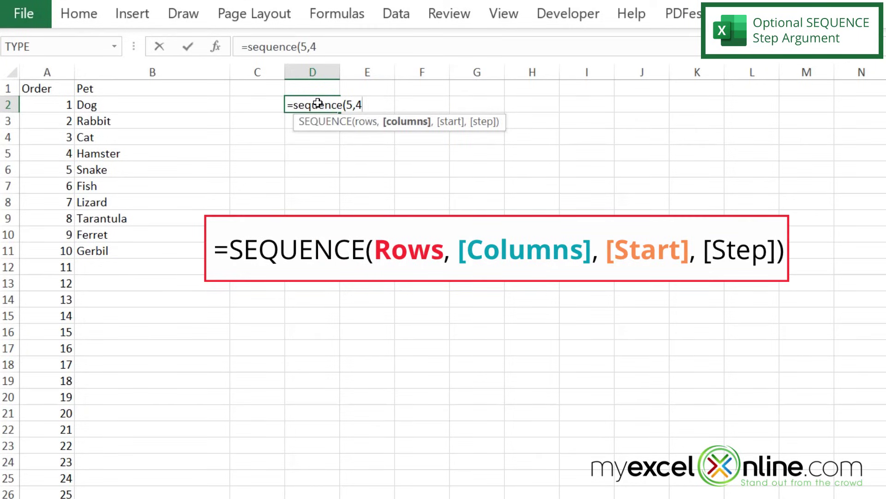
type(",")
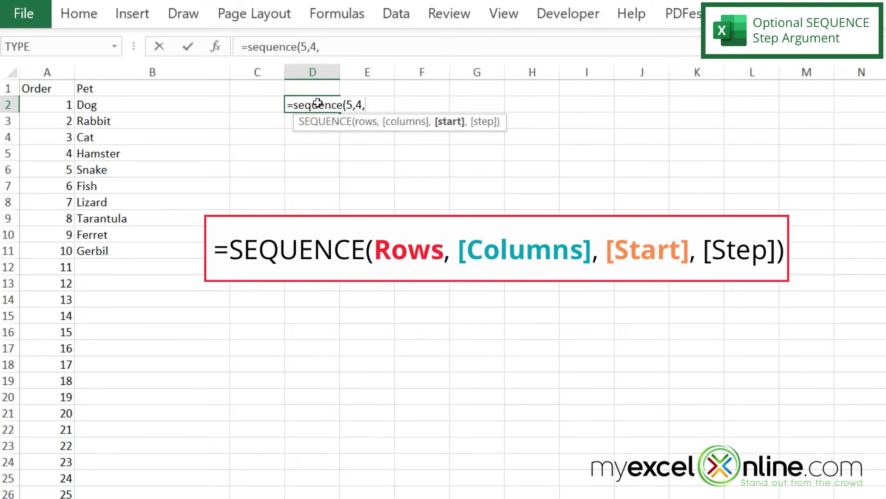
type("10,")
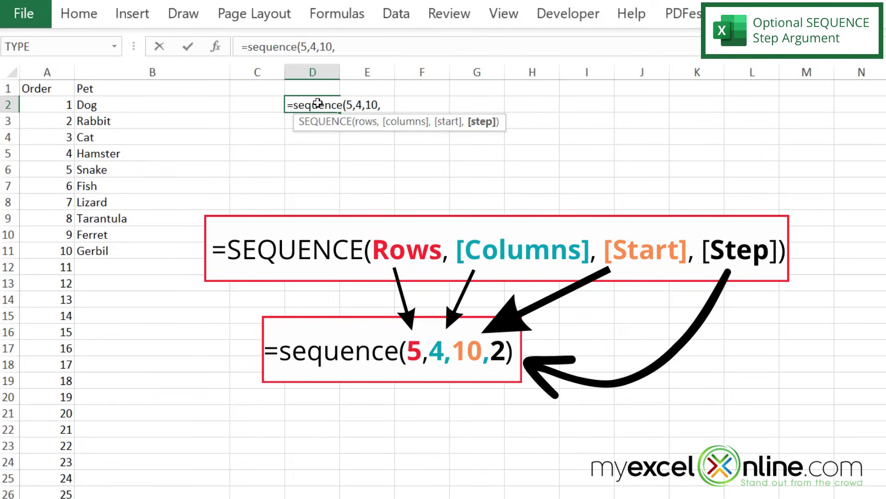
type("2")
key("Return")
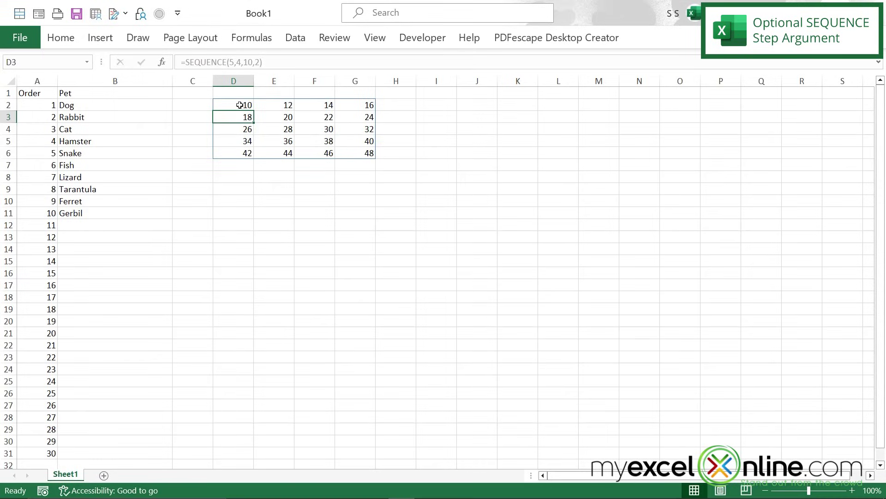
left_click(239, 105)
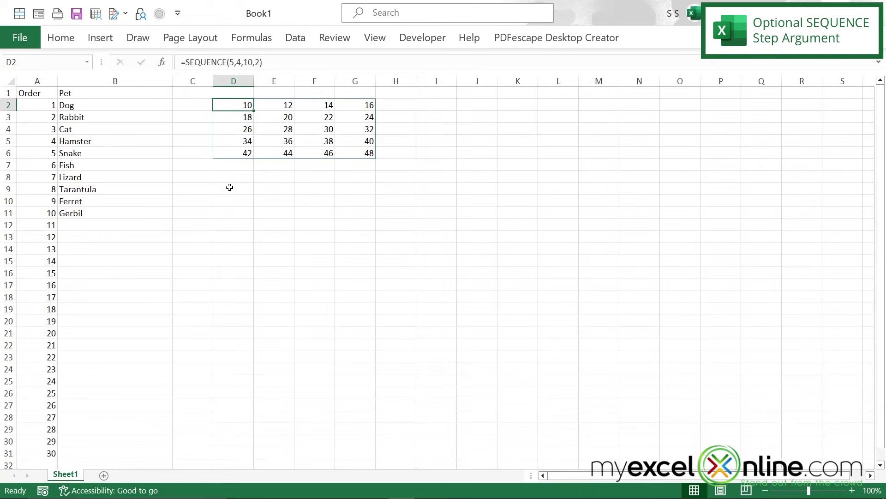